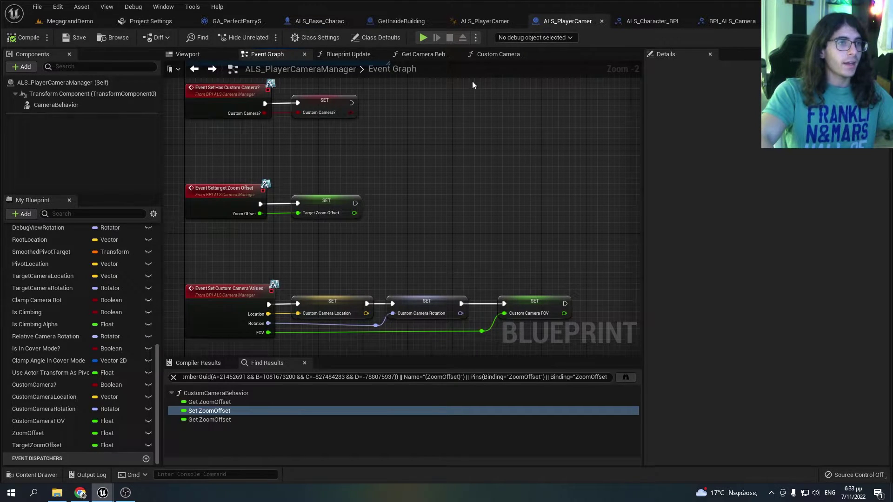
pyautogui.click(212, 56)
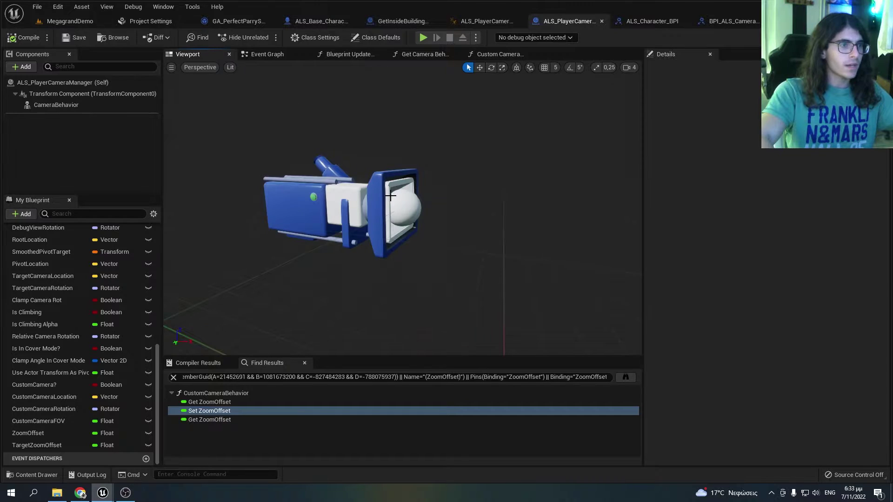
pyautogui.click(471, 21)
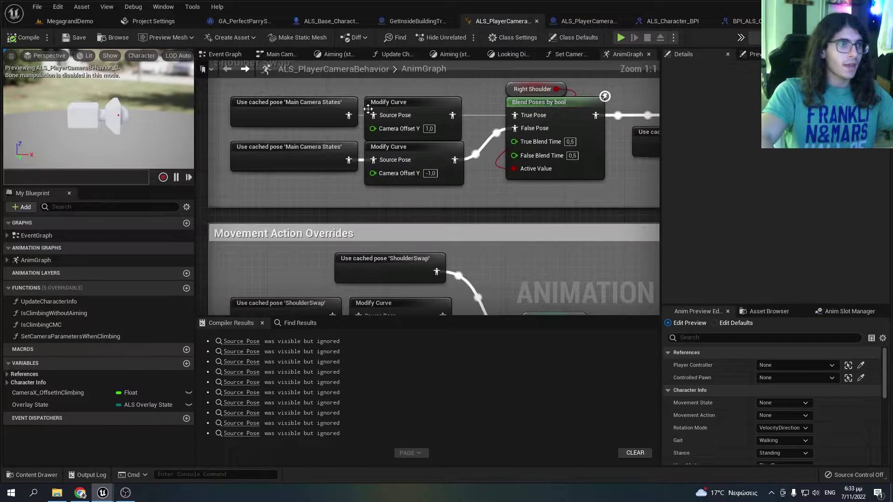
pyautogui.doubleClick(256, 304)
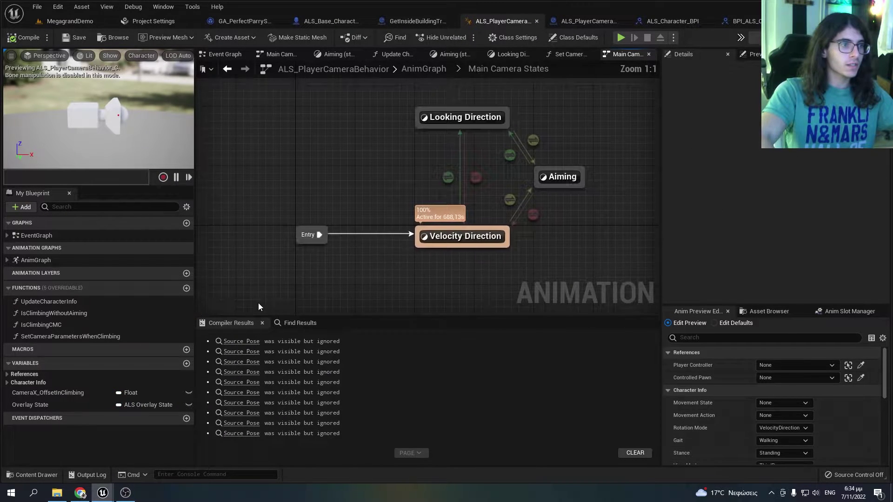
pyautogui.doubleClick(470, 258)
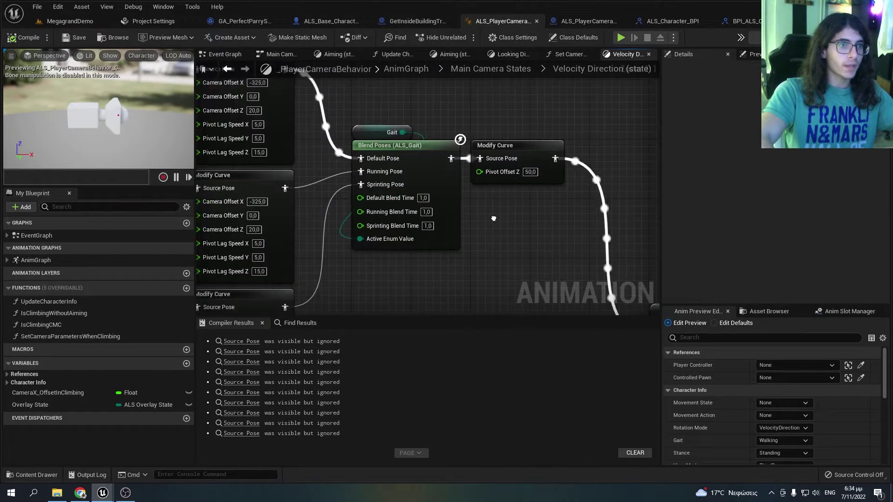
pyautogui.moveTo(472, 214); pyautogui.dragTo(391, 140, button='right')
pyautogui.moveTo(484, 216); pyautogui.dragTo(415, 157, button='right')
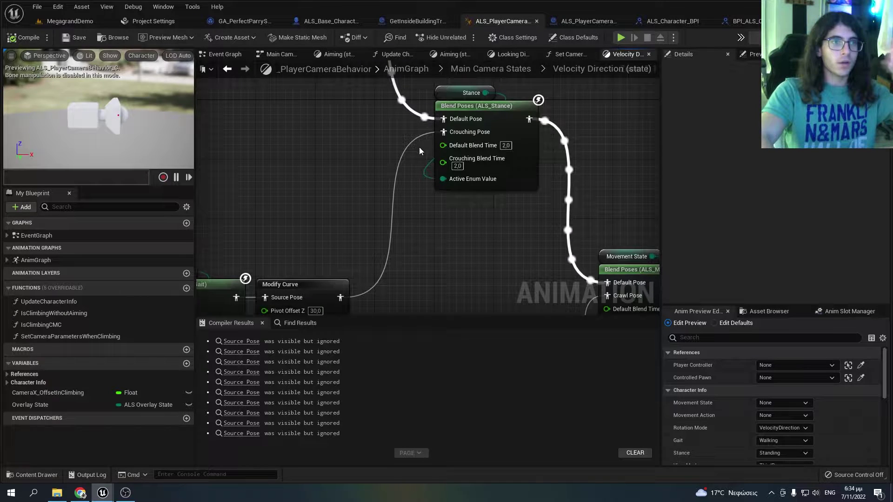
pyautogui.moveTo(420, 151); pyautogui.dragTo(512, 112, button='right')
pyautogui.scroll(-1, 512, 113)
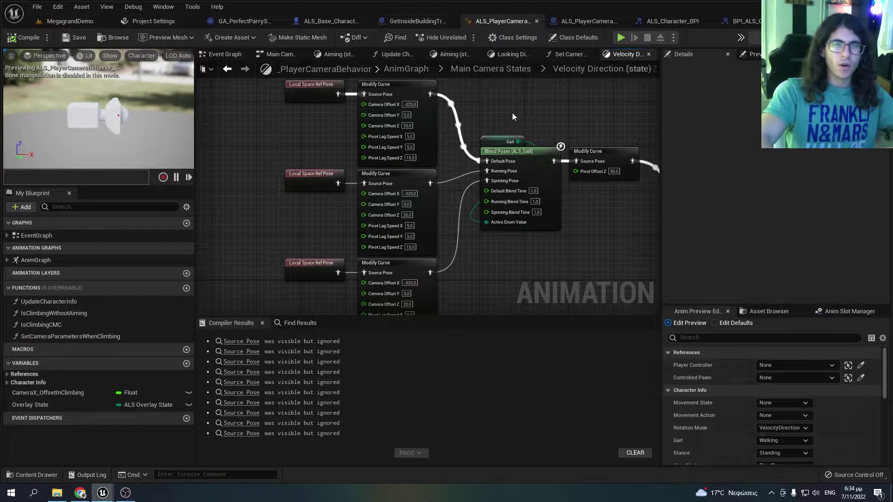
pyautogui.scroll(1, 503, 118)
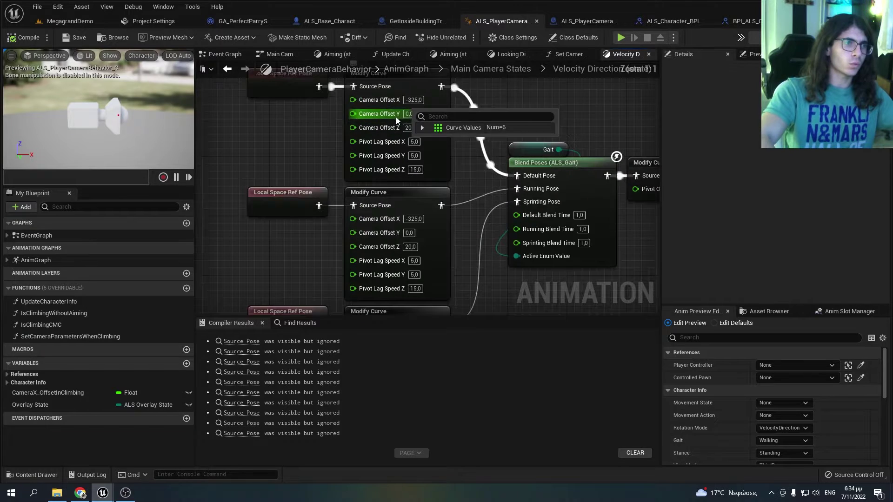
pyautogui.moveTo(321, 125)
pyautogui.mouseDown(button='right')
pyautogui.moveTo(301, 153)
pyautogui.moveTo(362, 167)
pyautogui.mouseUp(button='right')
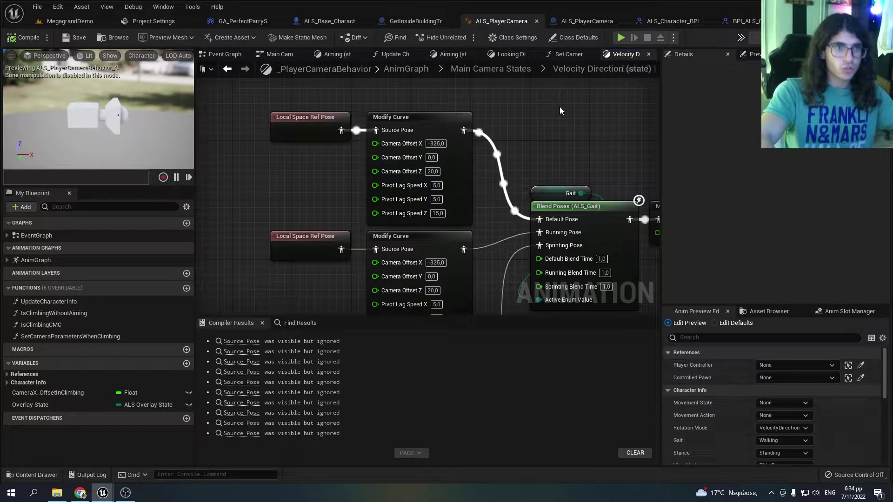
pyautogui.click(558, 21)
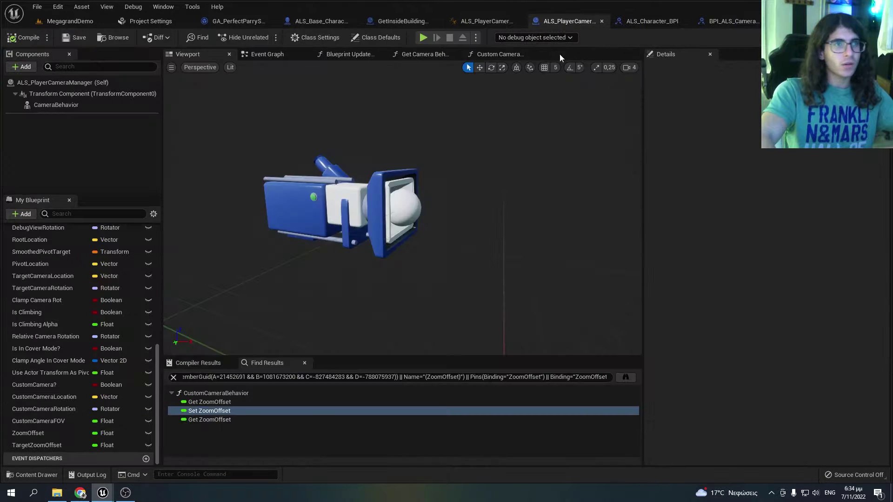
# - Show the camera manager's Blueprint Update Camera graph and select its three Custom Camera value nodes
pyautogui.click(418, 54)
pyautogui.click(349, 54)
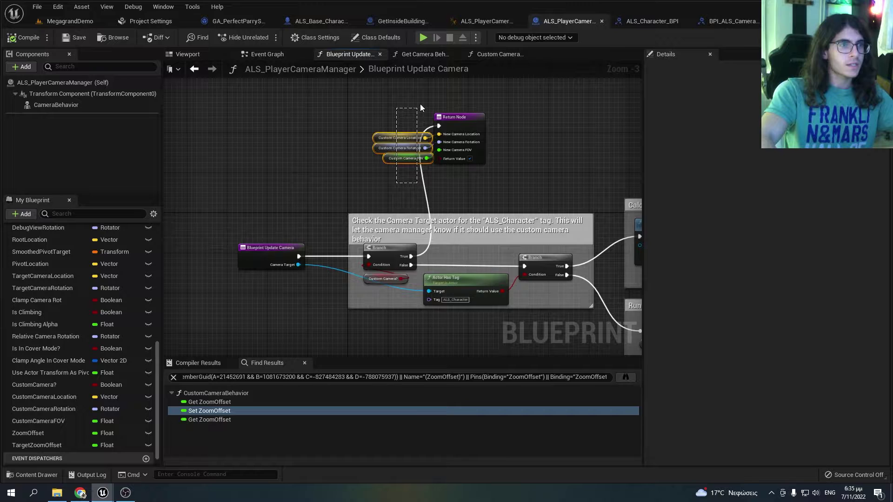
pyautogui.scroll(3, 388, 152)
pyautogui.moveTo(417, 103); pyautogui.dragTo(343, 186)
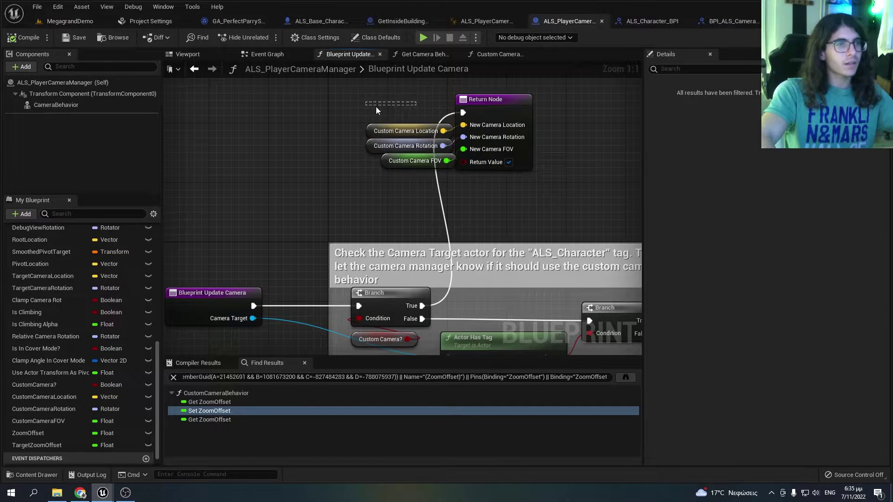
# - Compare with the camera behaviour AnimGraph's Modify Curve node, then return and deselect the nodes
pyautogui.click(488, 21)
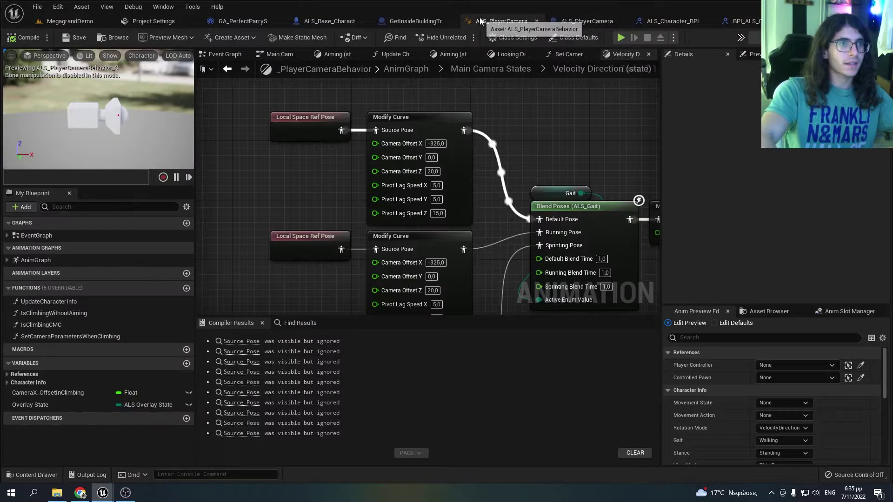
pyautogui.moveTo(317, 214)
pyautogui.mouseDown()
pyautogui.moveTo(379, 176)
pyautogui.moveTo(364, 190)
pyautogui.mouseUp()
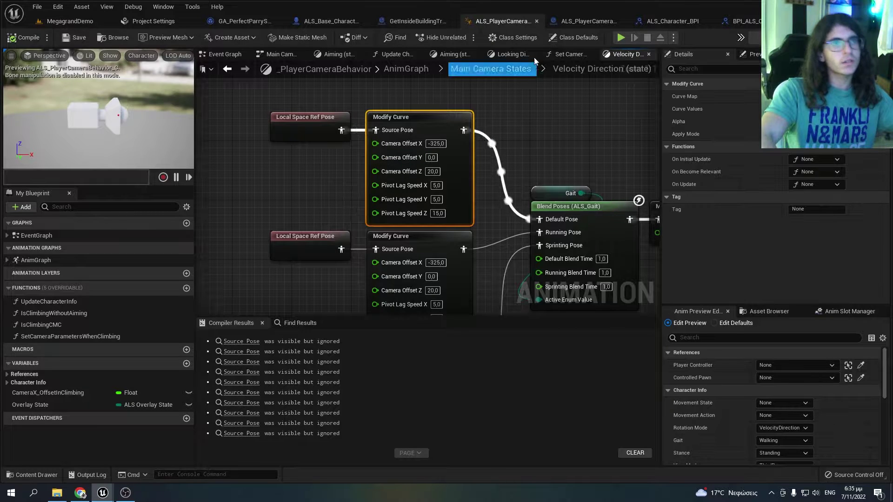
pyautogui.click(576, 23)
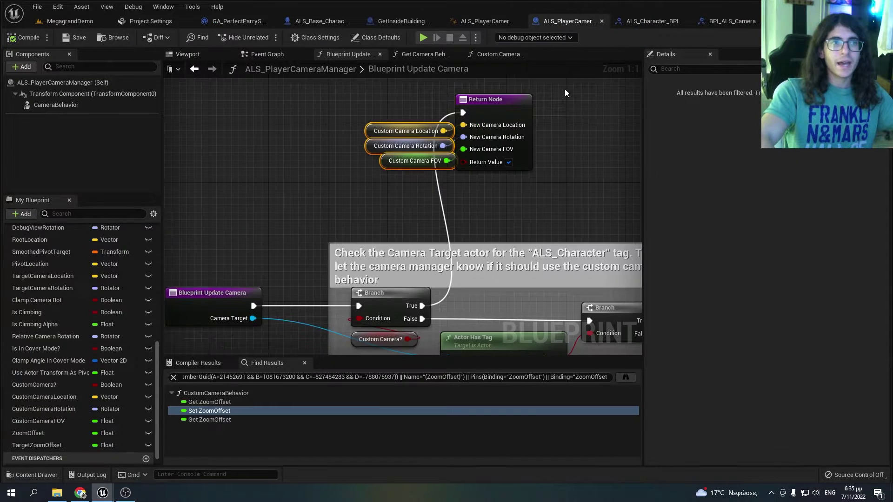
pyautogui.scroll(-2, 552, 171)
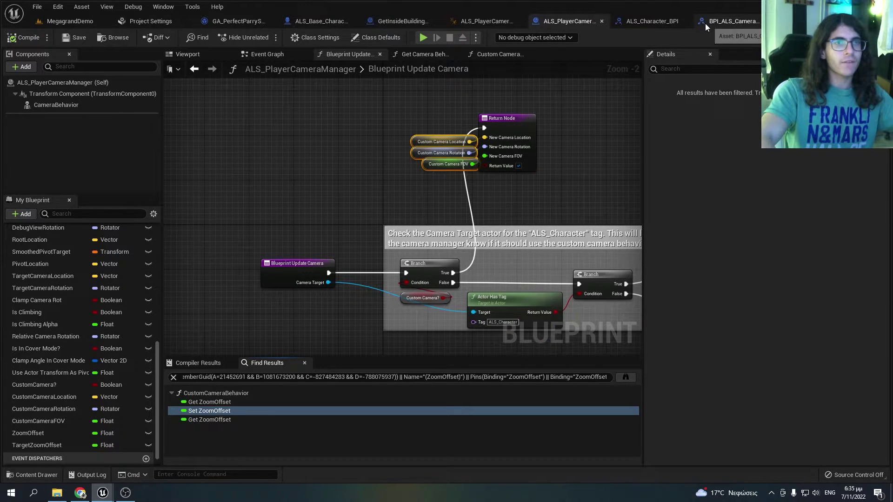
pyautogui.press('Escape')
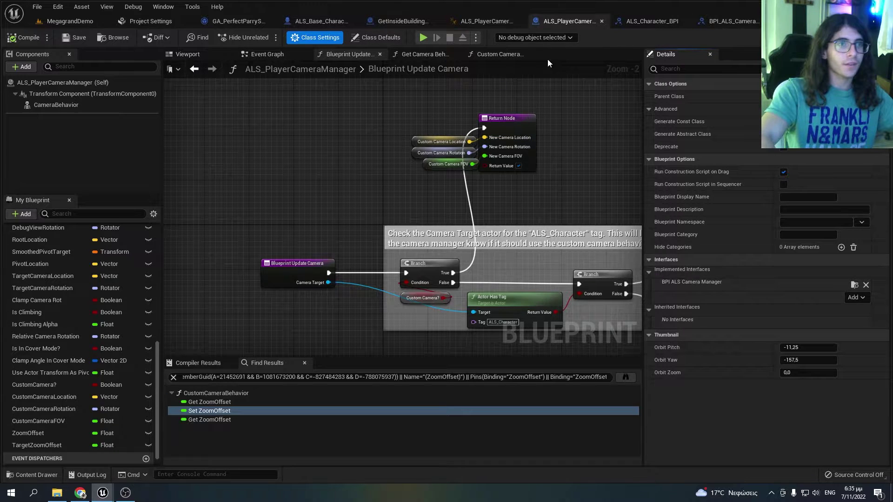
# - Inspect Settarget Zoom Offset's float ZoomOffset input, then return to the camera manager graph
pyautogui.click(725, 21)
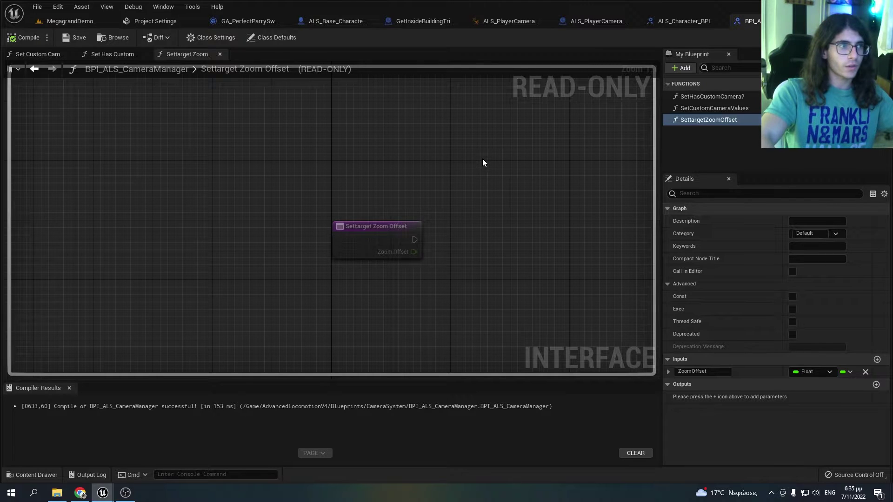
pyautogui.hotkey('ctrl', 'Tab')
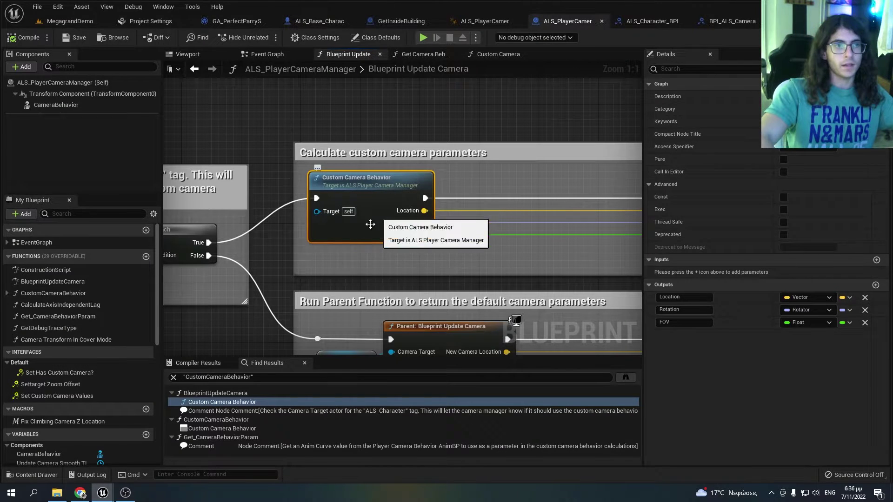
# - Open Custom Camera Behavior and select its Target Zoom Offset and Zoom Offset variable nodes
pyautogui.doubleClick(389, 203)
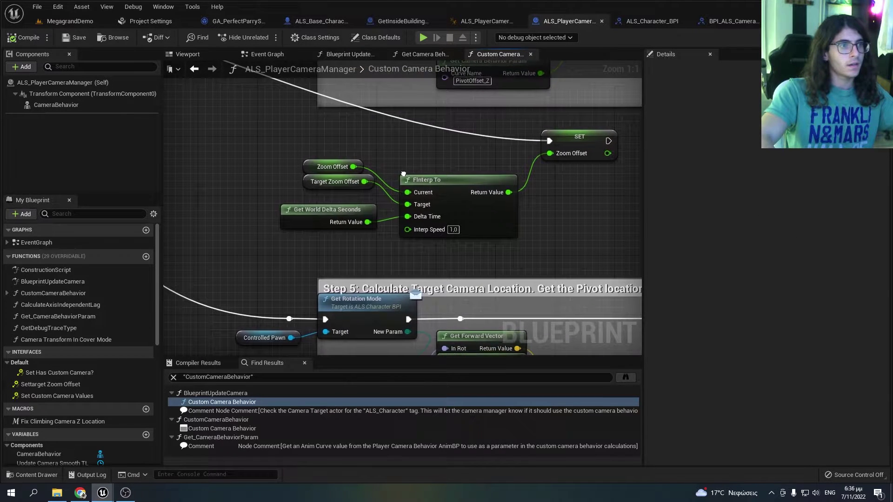
pyautogui.moveTo(343, 189)
pyautogui.mouseDown()
pyautogui.moveTo(370, 183)
pyautogui.moveTo(334, 189)
pyautogui.moveTo(368, 183)
pyautogui.mouseUp()
pyautogui.click(359, 166)
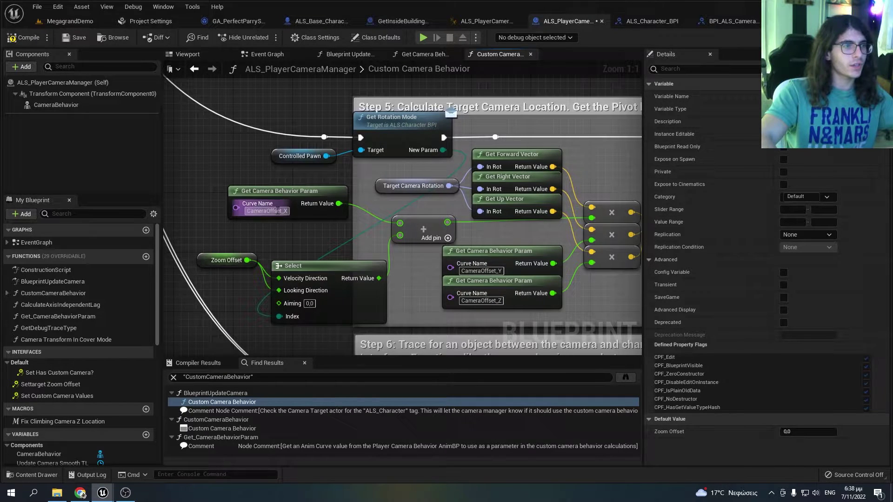
pyautogui.moveTo(257, 204)
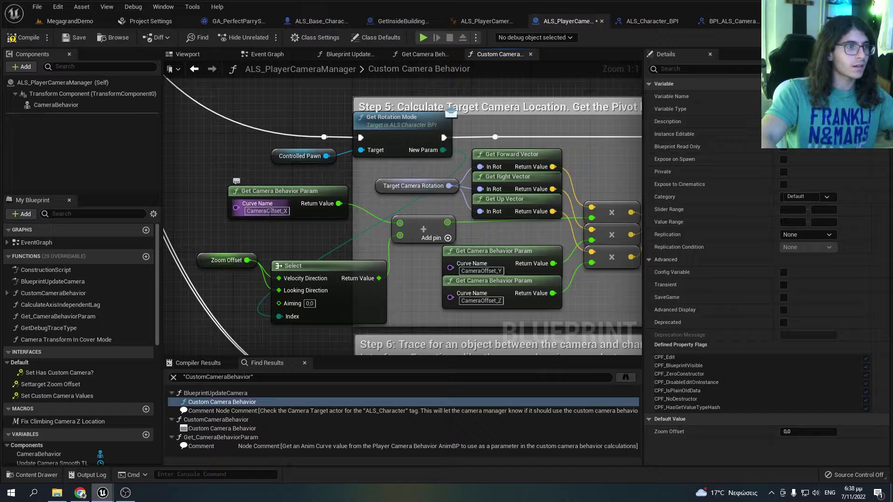
pyautogui.scroll(-1, 265, 209)
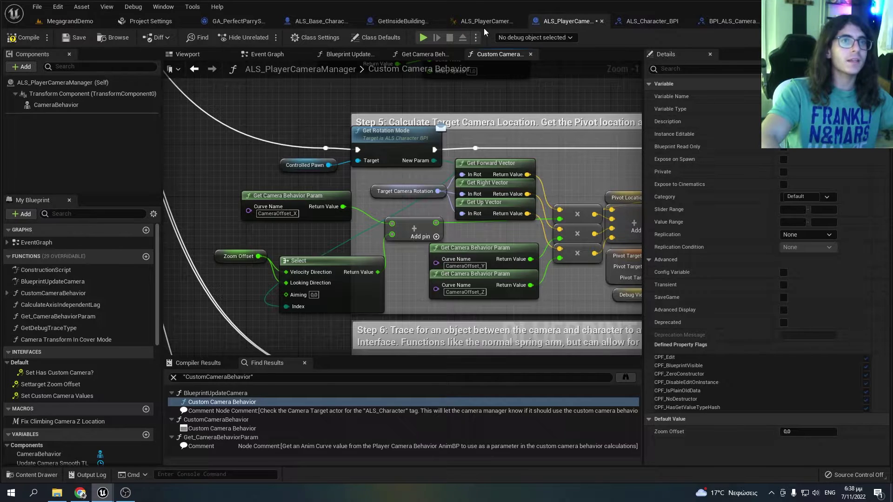
# - Check the GetInsideBuildingTrigger's Target Zoom Offset (150) in its event graph and level actor
pyautogui.click(401, 21)
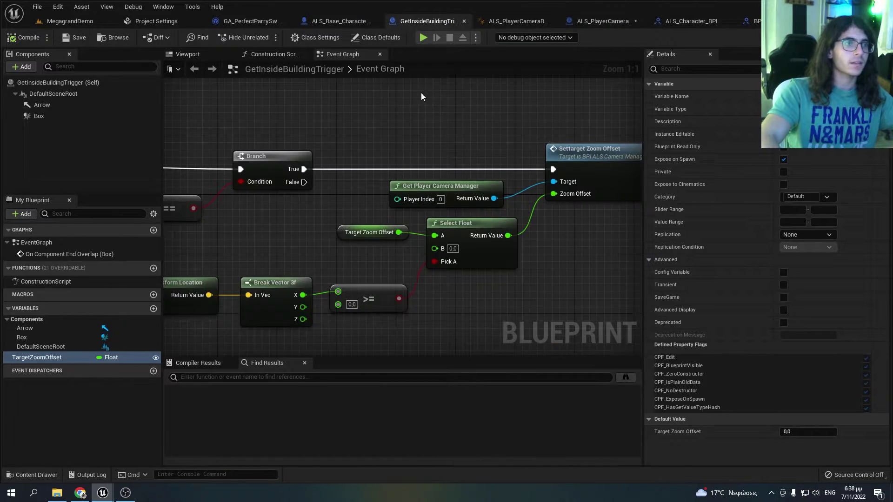
pyautogui.scroll(-2, 421, 92)
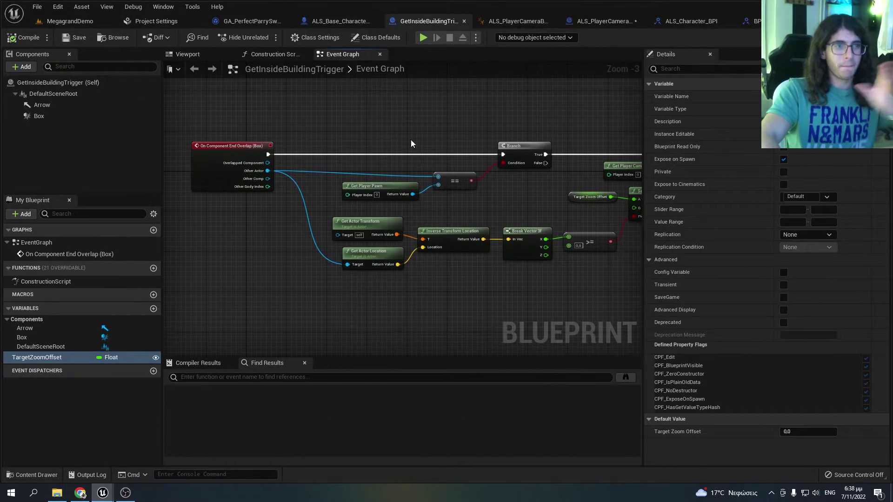
pyautogui.scroll(3, 350, 210)
pyautogui.click(373, 190)
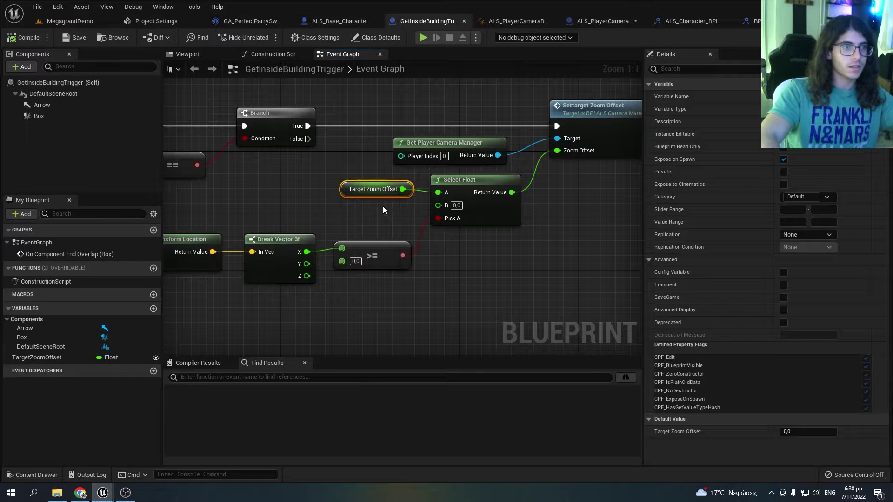
pyautogui.moveTo(387, 195); pyautogui.dragTo(437, 232, button='right')
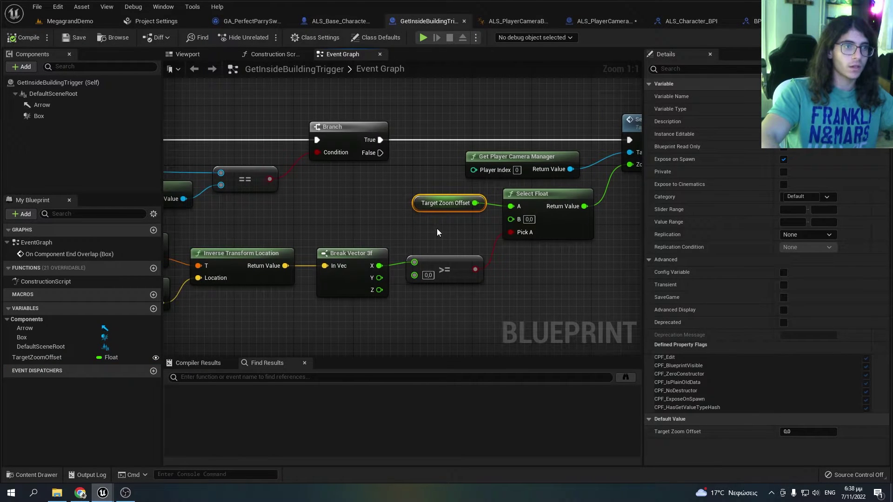
pyautogui.click(69, 22)
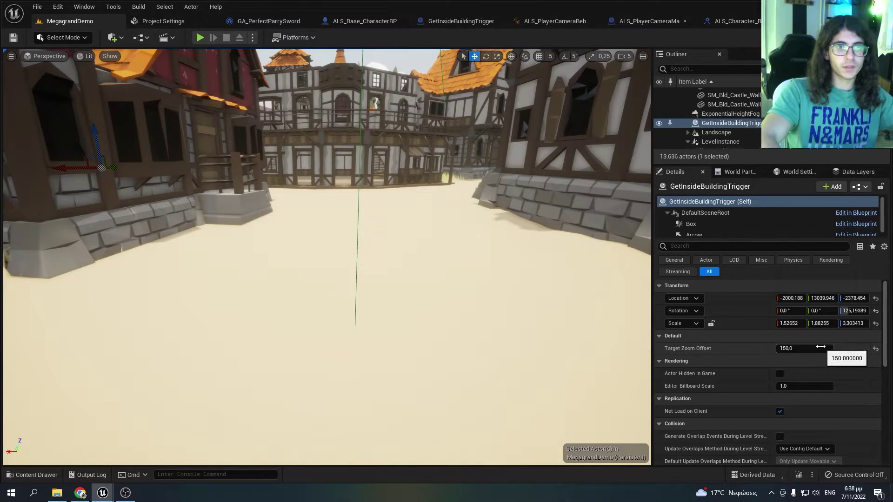
pyautogui.click(461, 21)
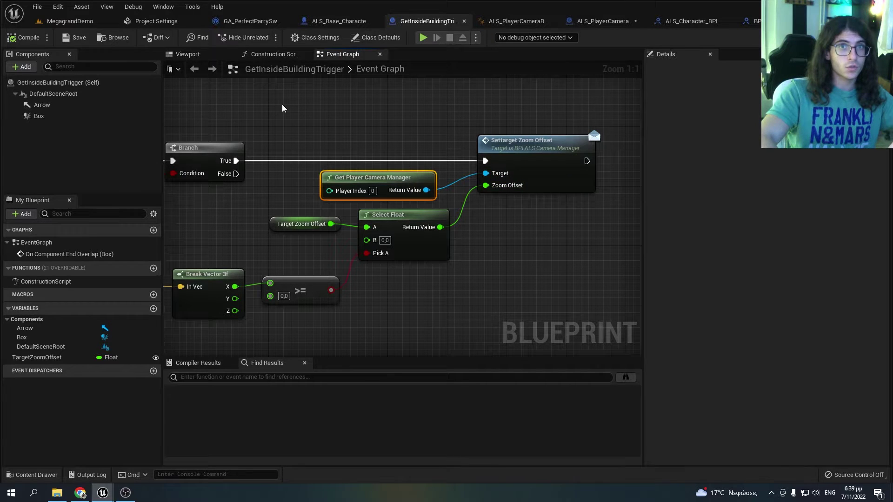
# - Start Play in Editor from the level view, dismissing the compilation errors warning
pyautogui.click(70, 22)
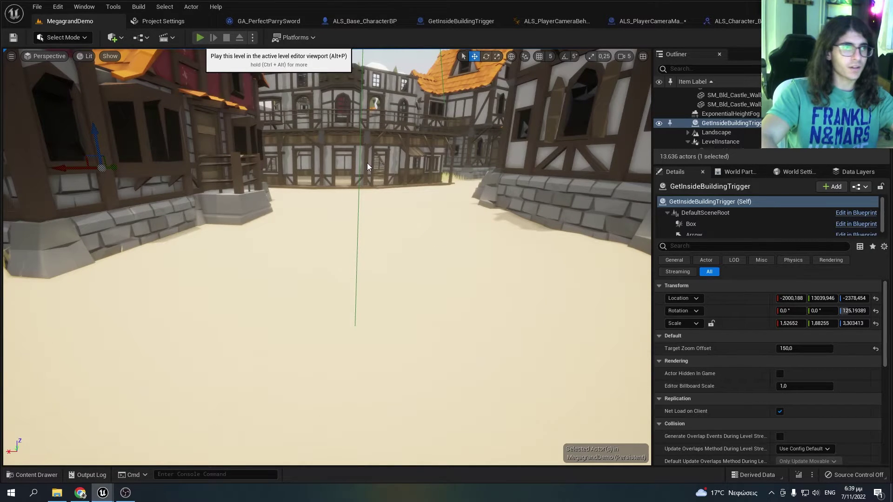
pyautogui.hotkey('alt', 'p')
pyautogui.click(504, 283)
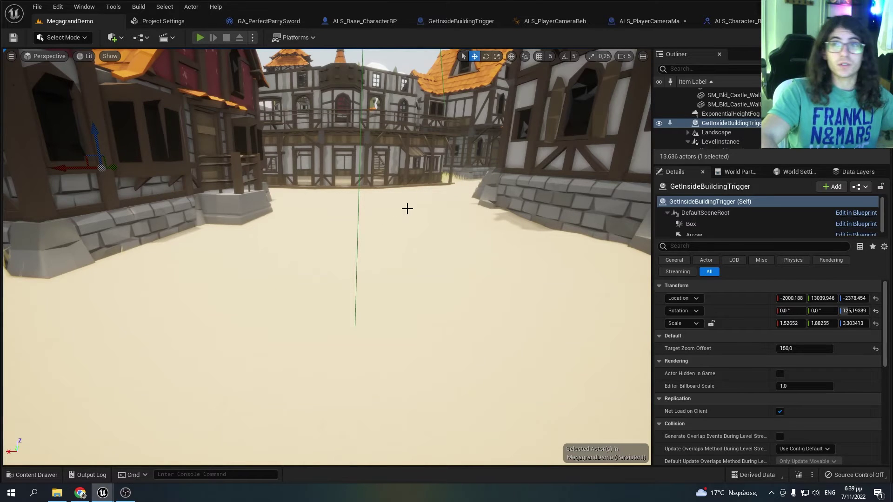
# - Start the play session fullscreen with F11 and capture mouse control of the game
pyautogui.click(204, 36)
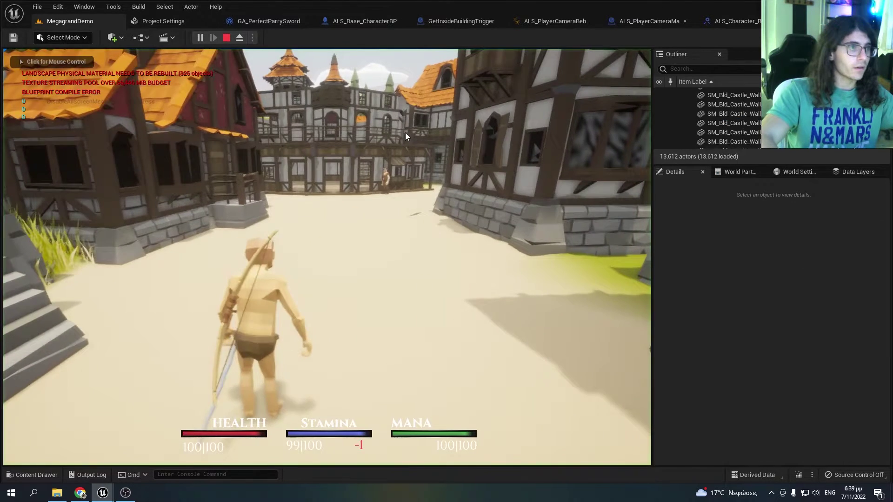
pyautogui.press('F11')
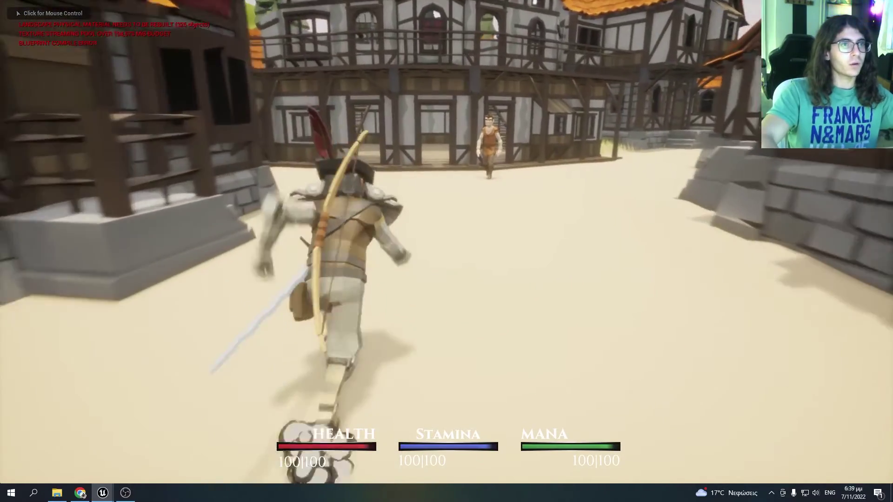
pyautogui.click(447, 252)
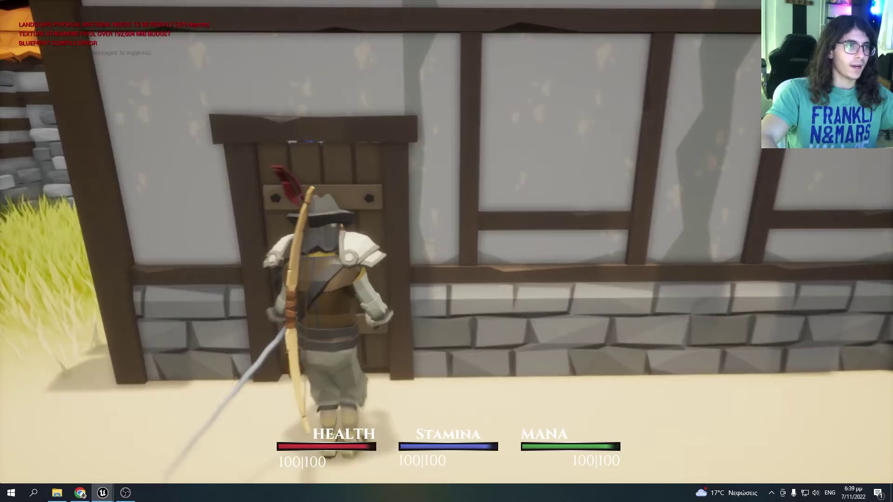
# - Walk through the door into the tavern, past the barrels toward the back door
pyautogui.press('e')
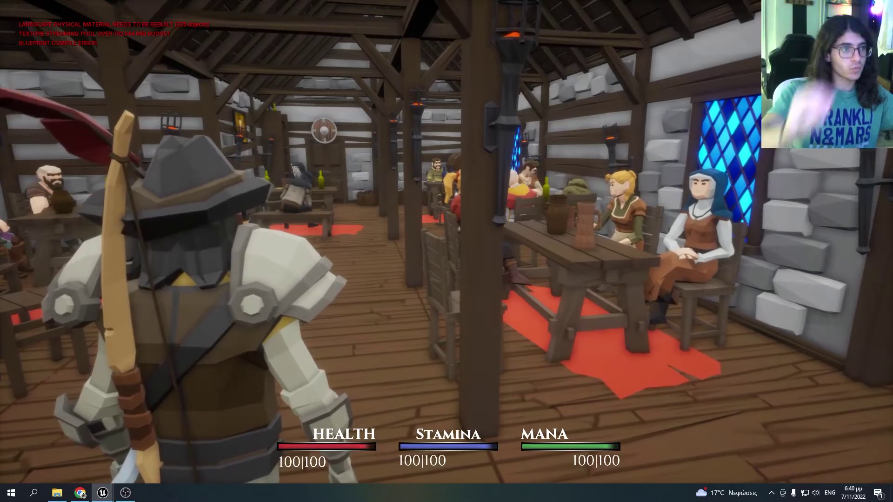
pyautogui.press('w')
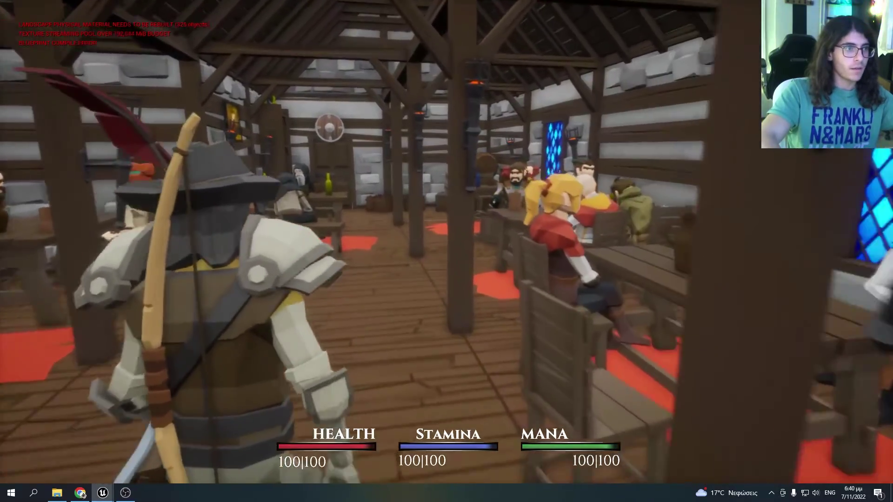
pyautogui.press('w')
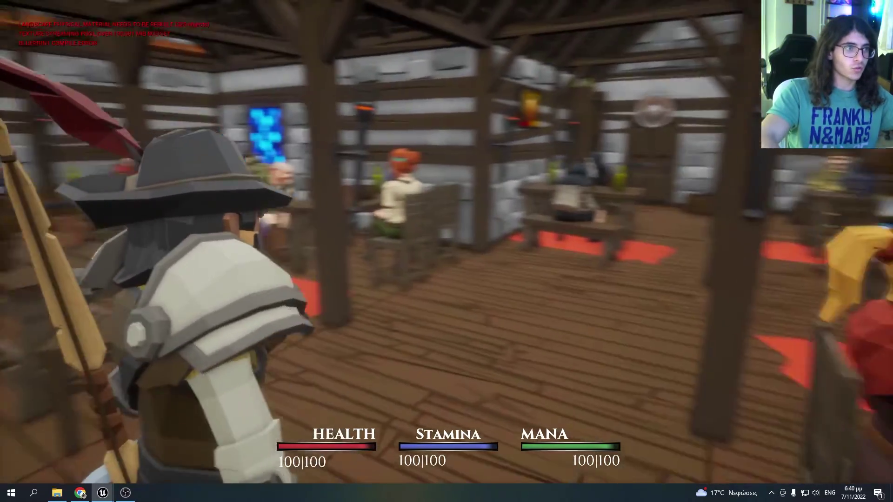
pyautogui.press('w')
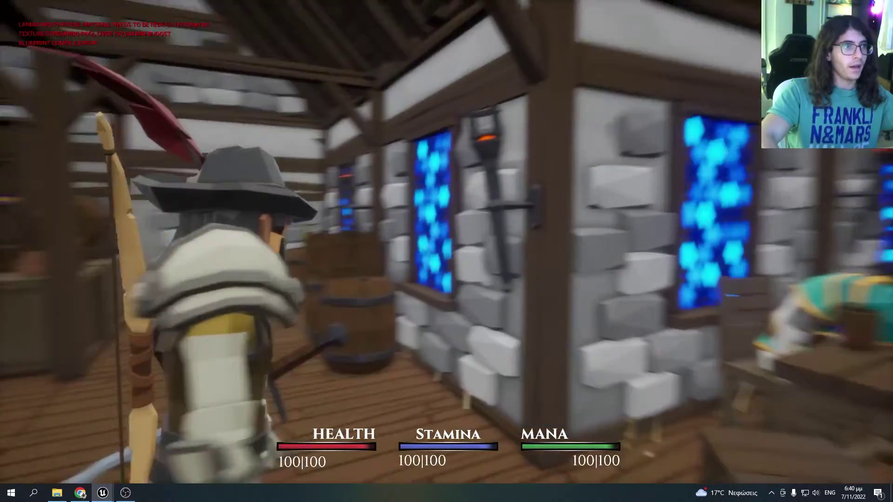
pyautogui.press('w')
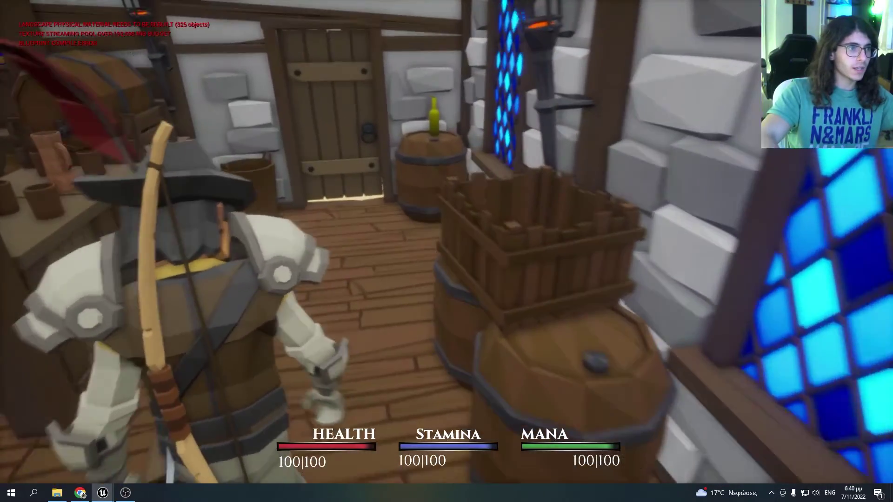
# - Exit the house and walk down the village street to another house door
pyautogui.press('w')
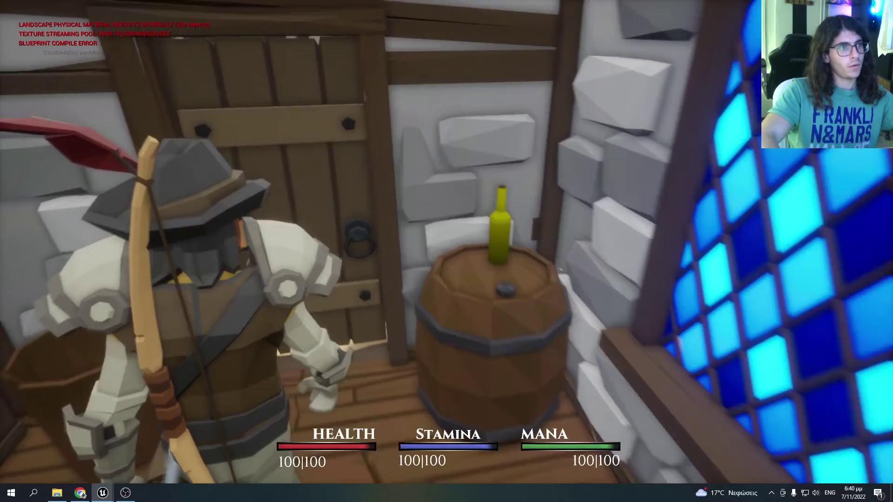
pyautogui.press('w')
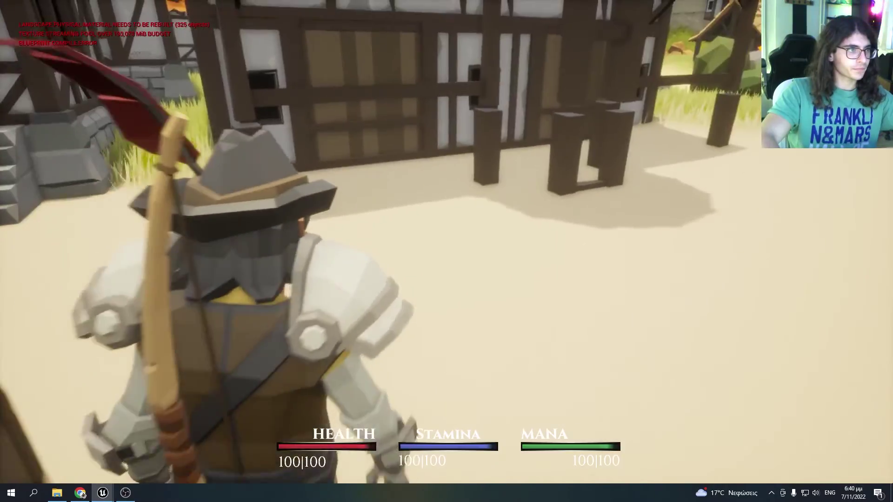
pyautogui.press('w')
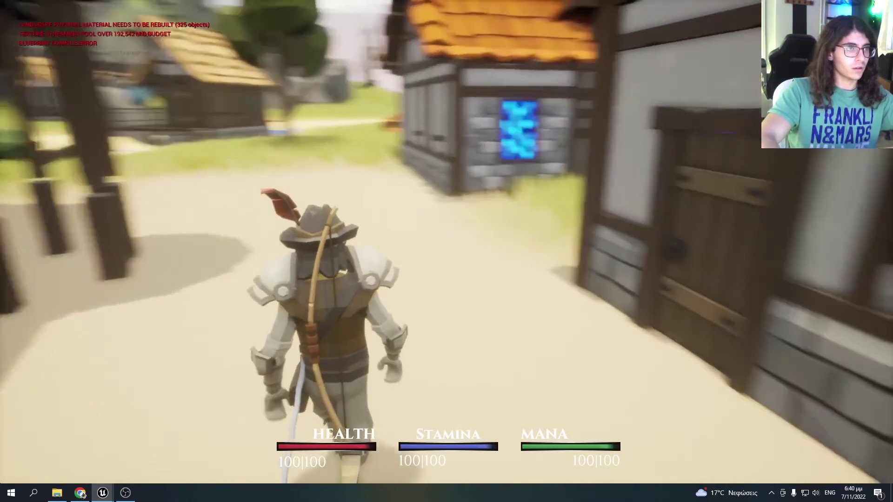
pyautogui.press('w')
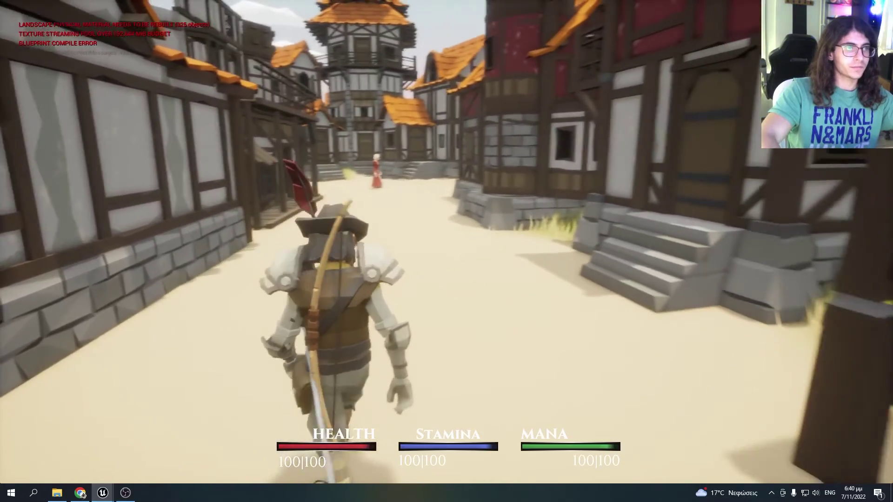
pyautogui.press('w')
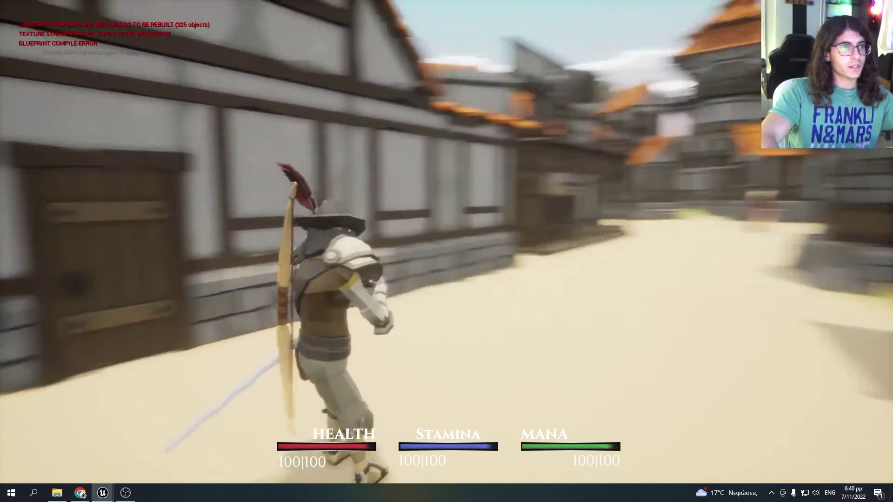
pyautogui.press('a')
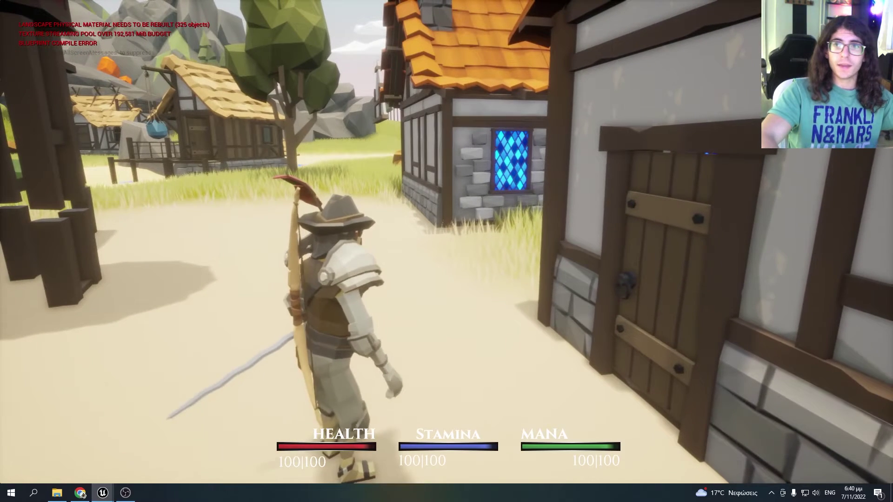
pyautogui.press('w')
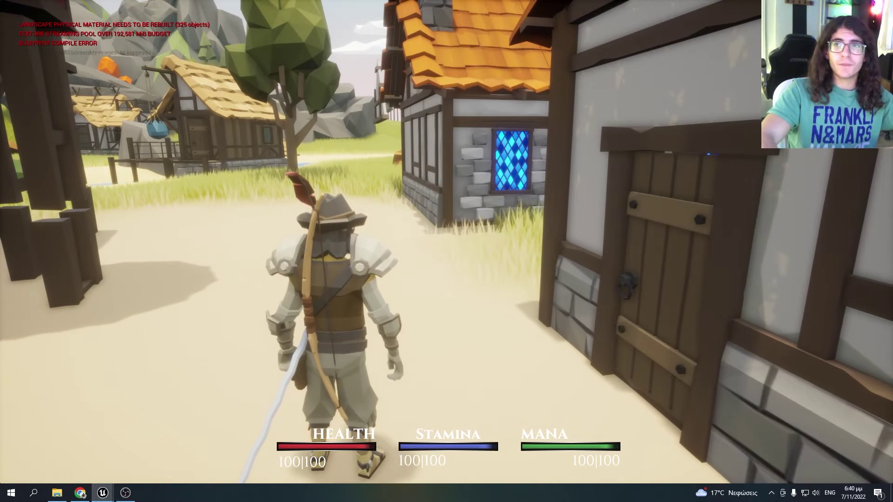